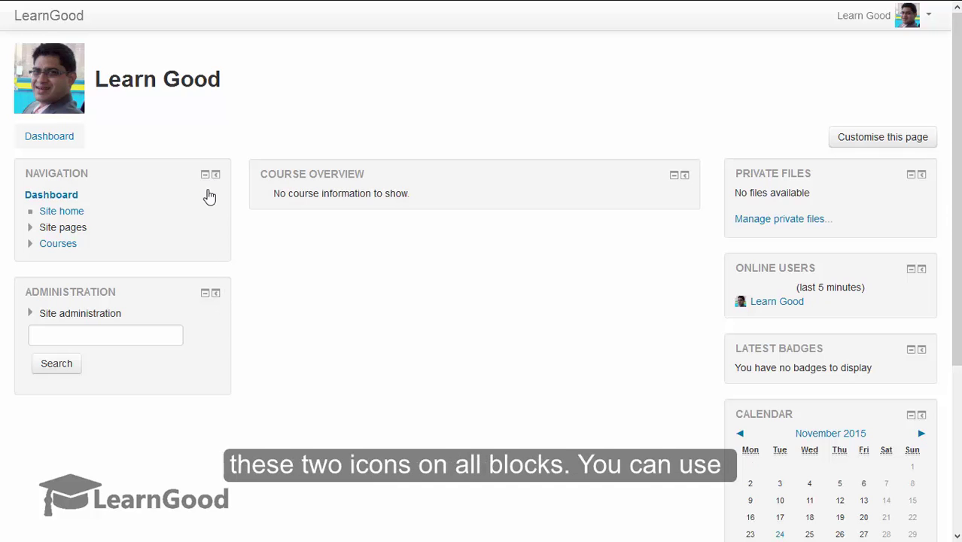
Step: Collapse the Navigation and Administration blocks and dock both to the side
left_click(205, 175)
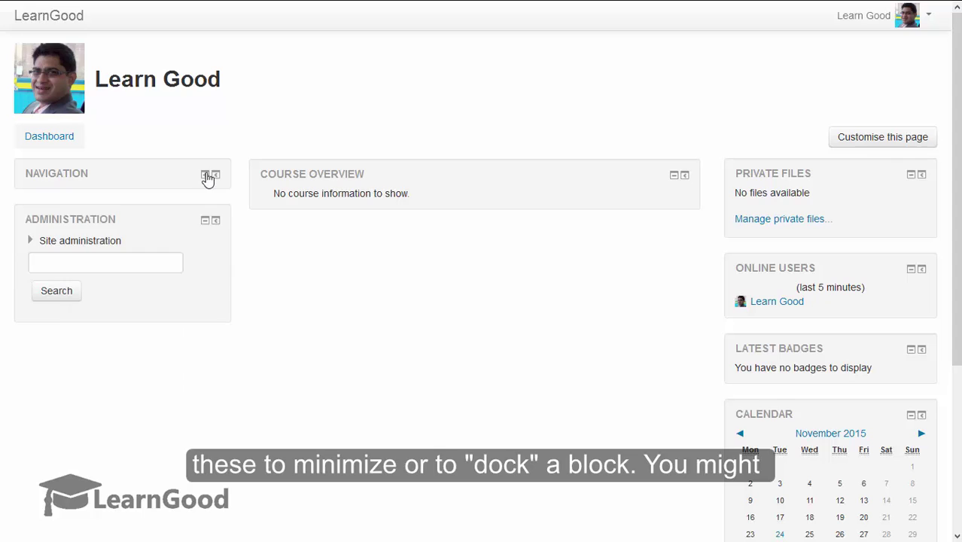
left_click(204, 221)
left_click(215, 175)
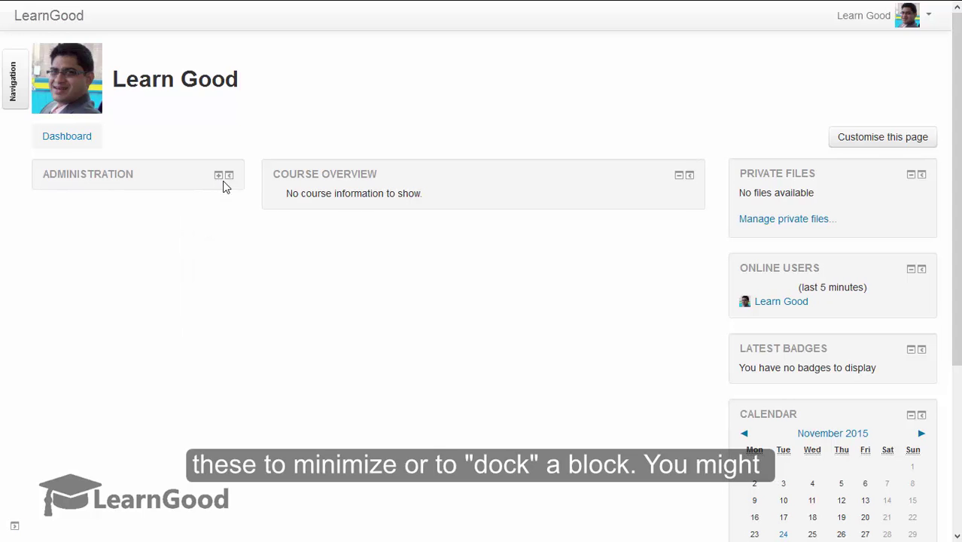
left_click(227, 177)
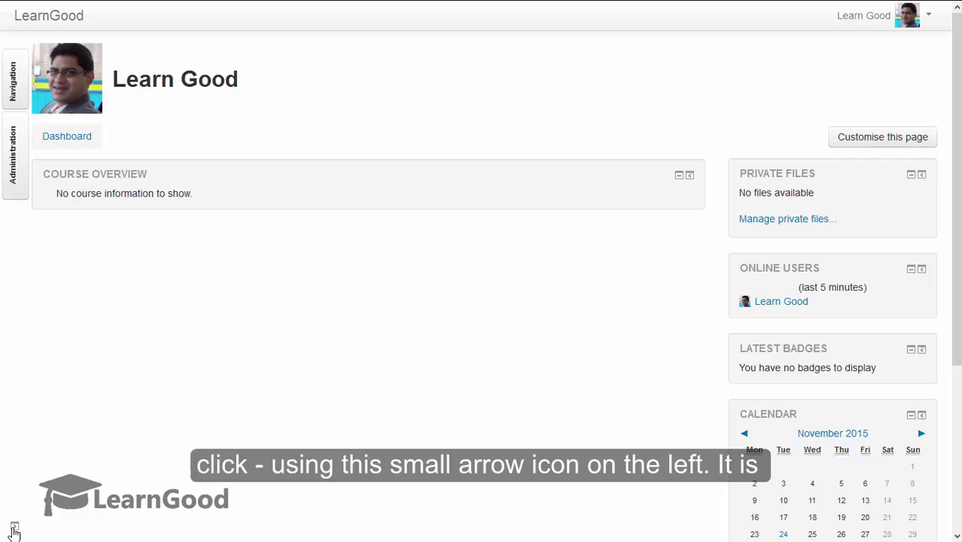
Step: Return the docked blocks to the left column, re-expand them, and enter dashboard customising mode
left_click(14, 529)
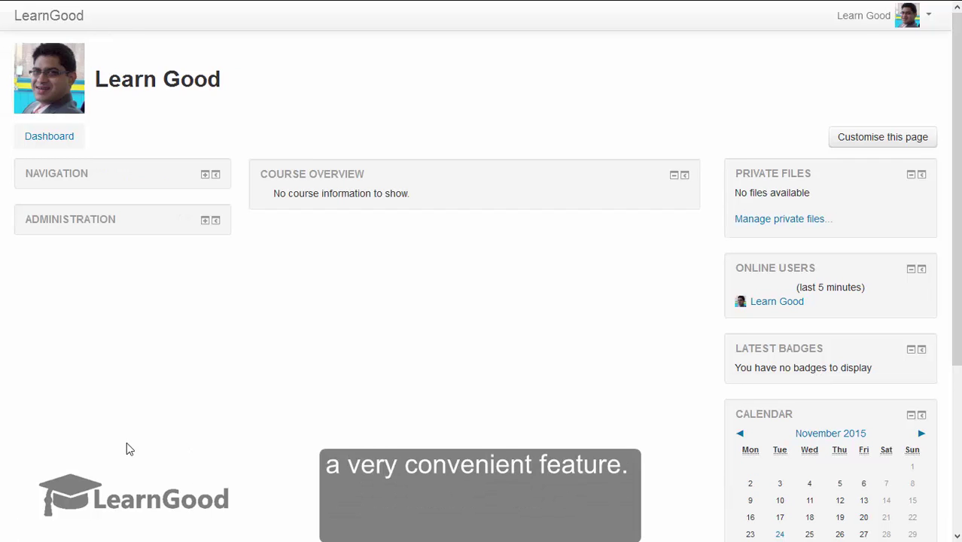
left_click(205, 175)
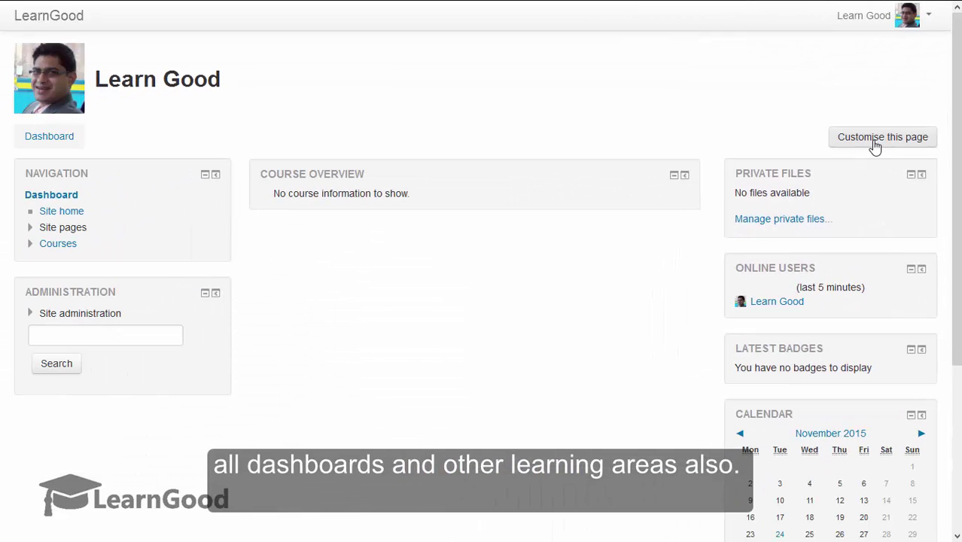
left_click(752, 340)
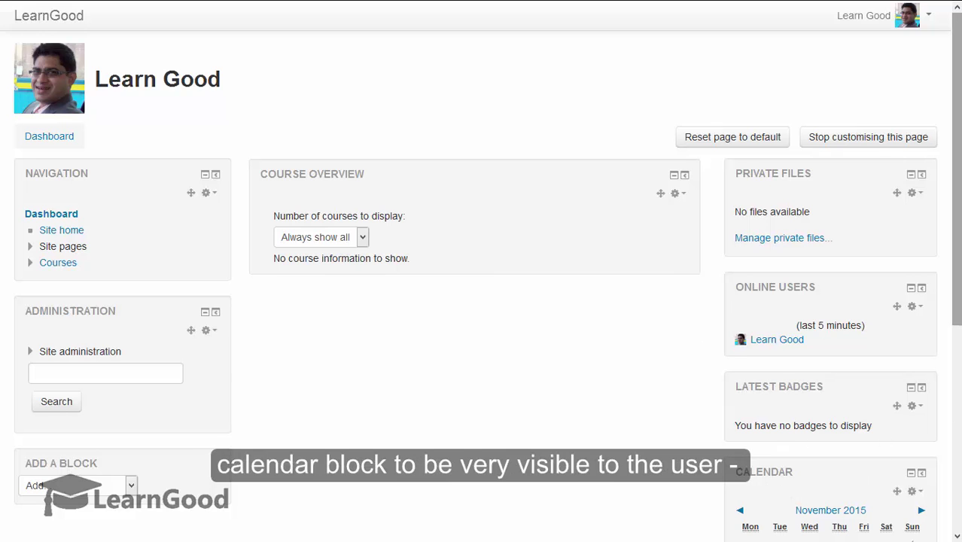
Step: Drag the Calendar block to the top of the right column, above Private files
scroll(772, 408, "down", 2)
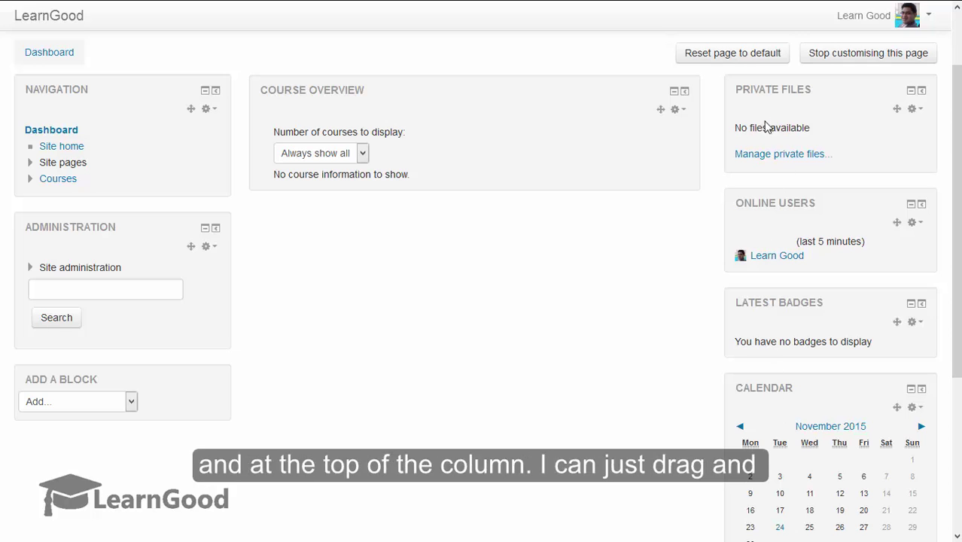
scroll(841, 181, "down", 1)
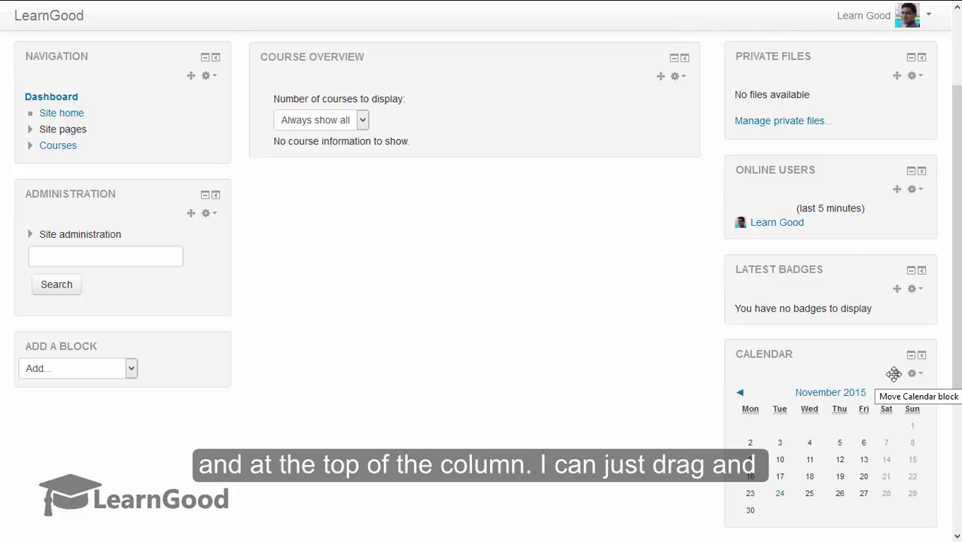
left_click_drag(895, 372, 885, 81)
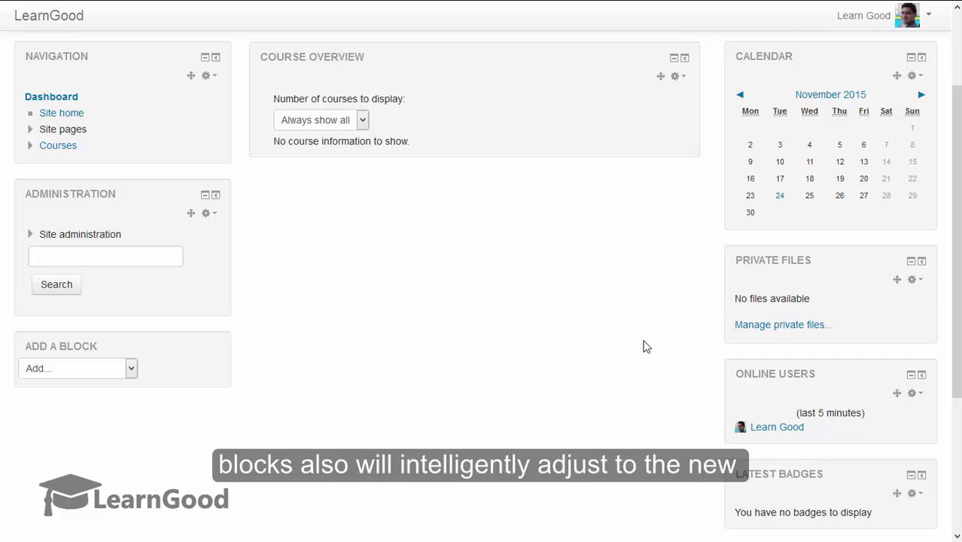
scroll(643, 346, "up", 2)
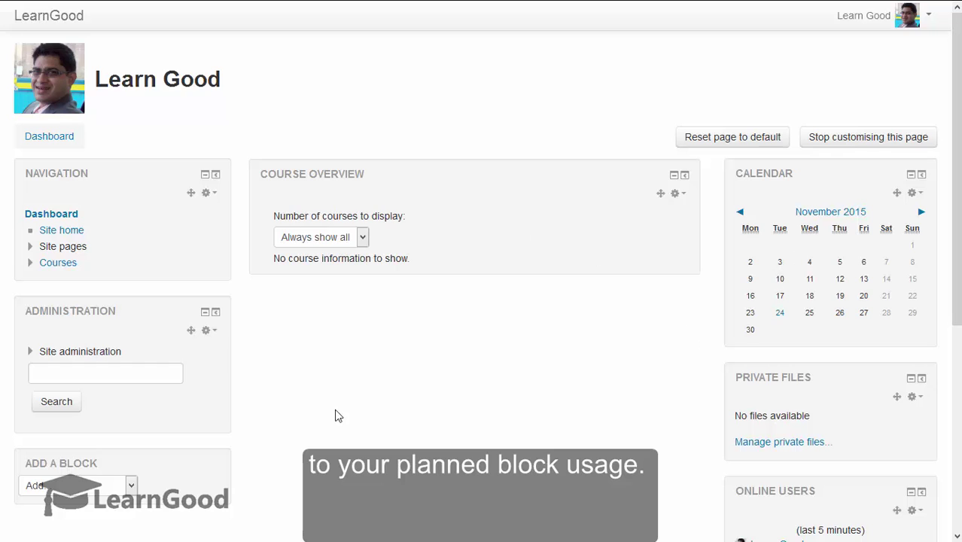
Step: Check the Course overview block's actions without changes, then show the Private files block's actions
left_click(677, 198)
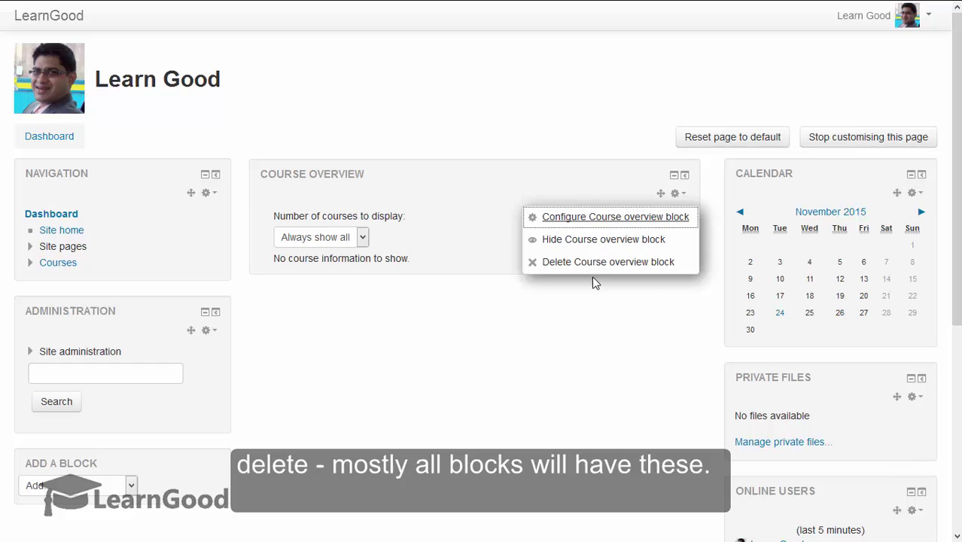
key("Escape")
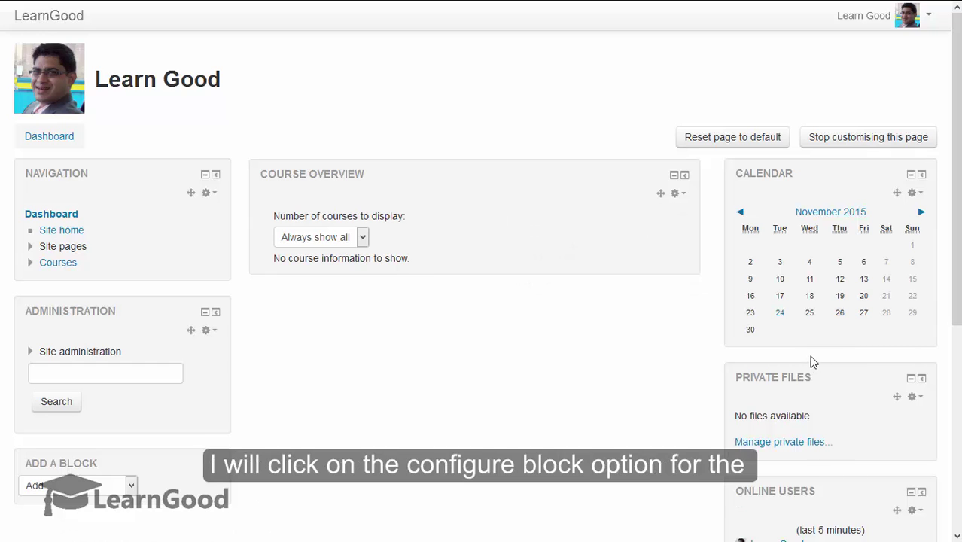
left_click(914, 397)
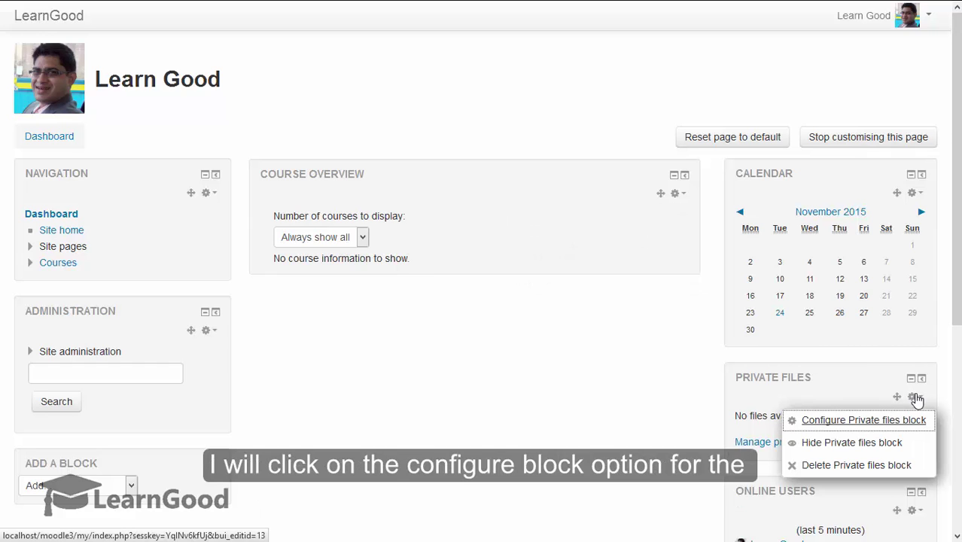
Step: Open the Private files block configuration and collapse all its sections, including On this page
left_click(835, 421)
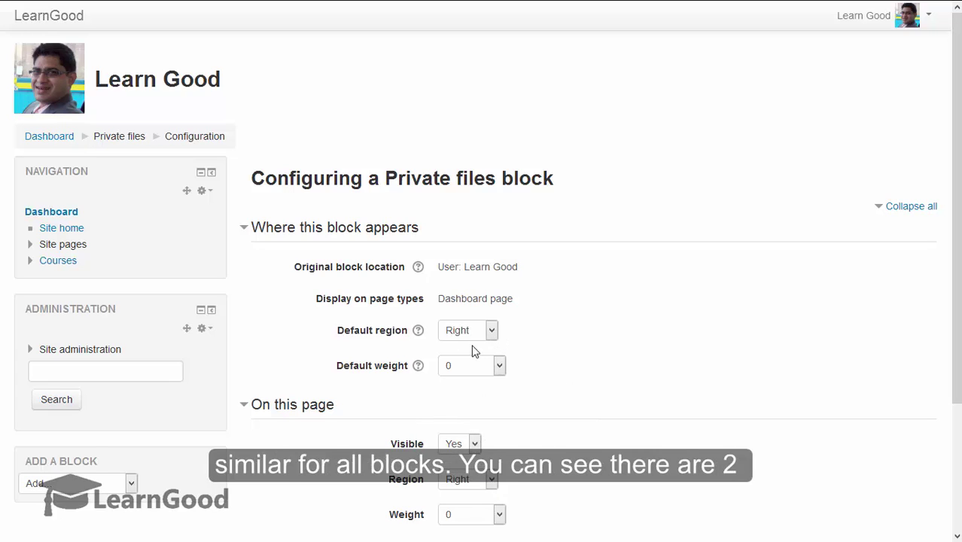
left_click(247, 229)
left_click(244, 270)
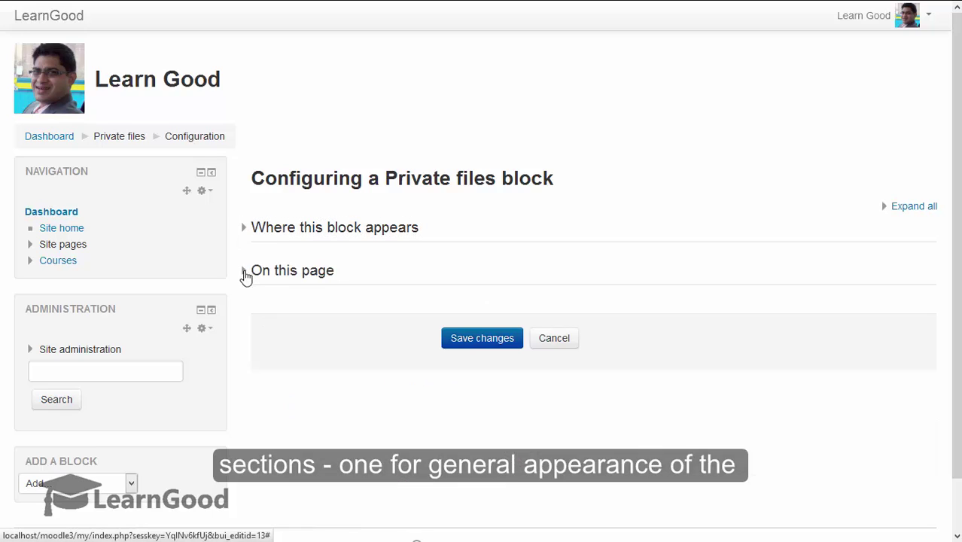
Step: Toggle the Where this block appears section closed and open again, leaving it expanded
left_click(302, 233)
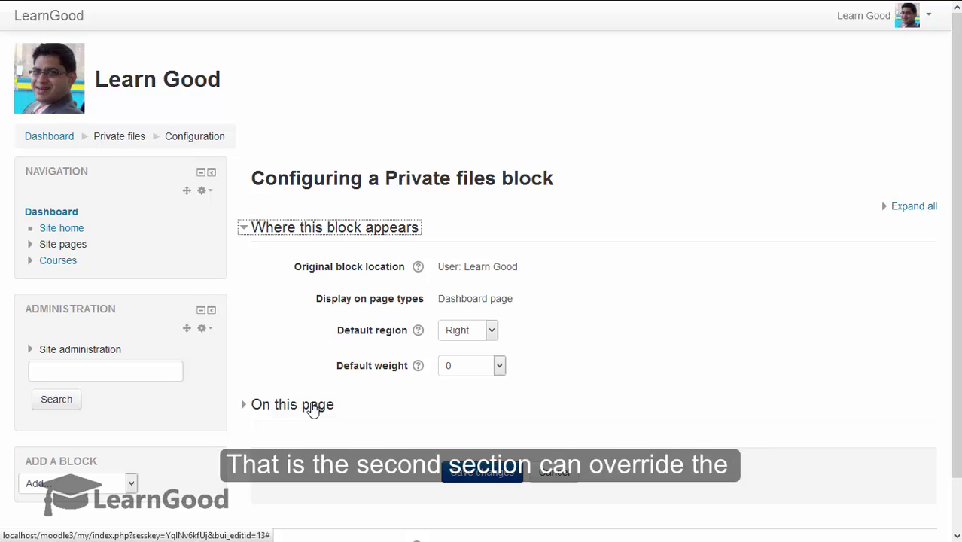
left_click(244, 227)
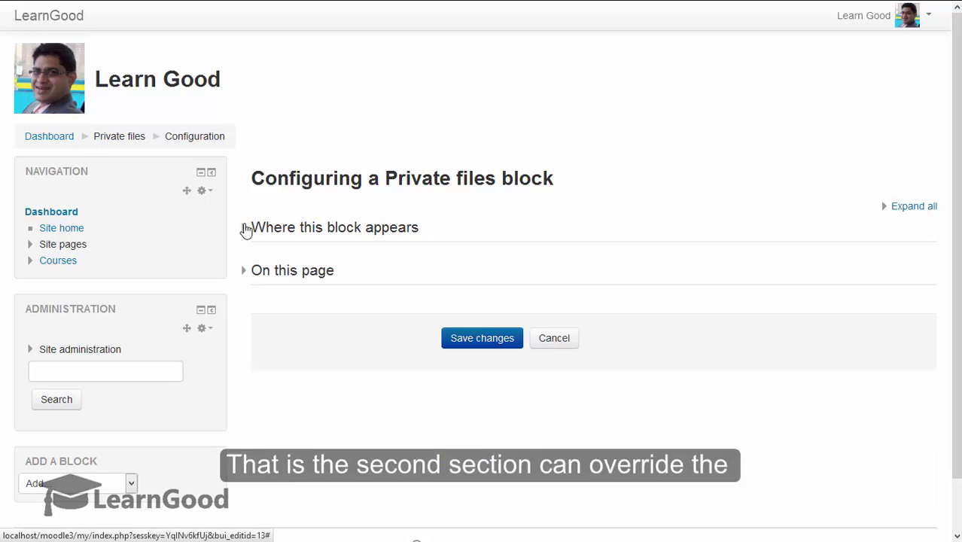
left_click(292, 287)
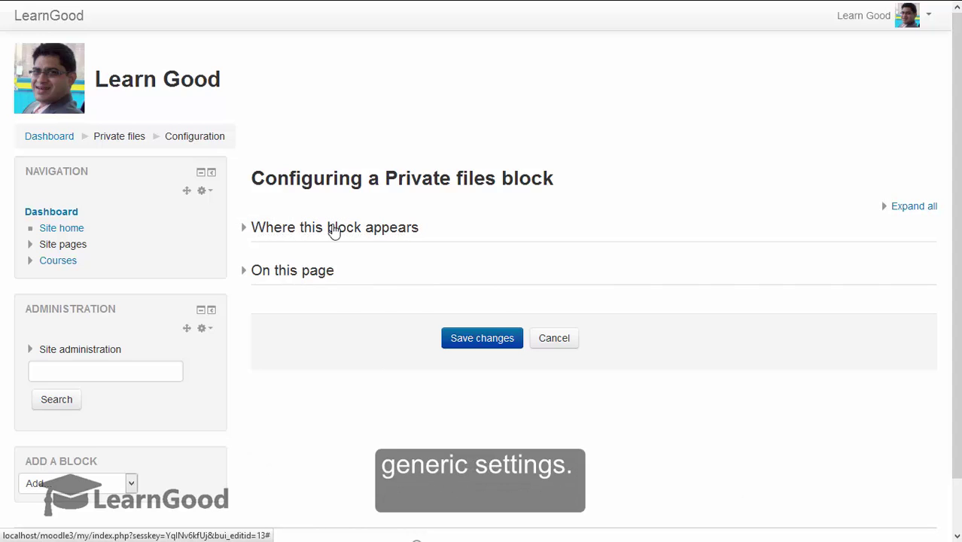
left_click(333, 227)
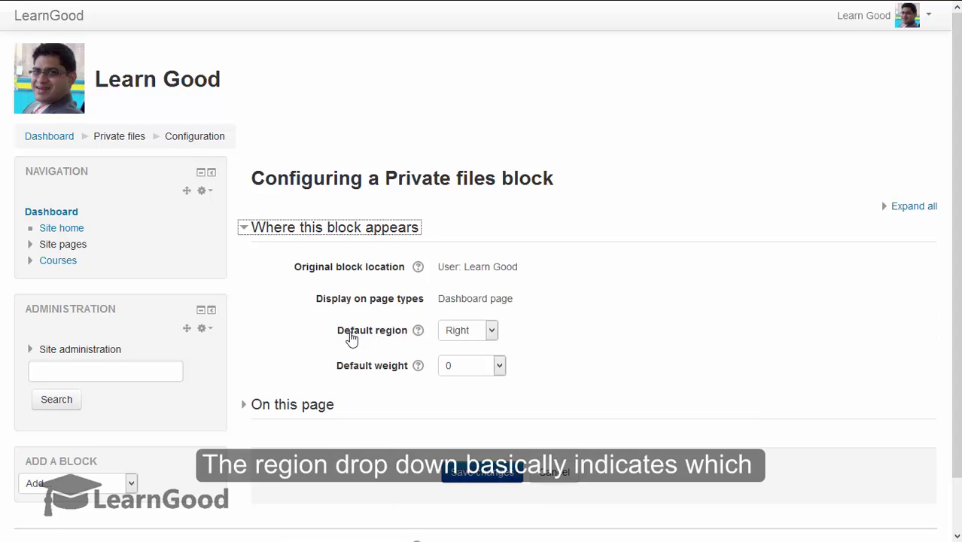
left_click(455, 335)
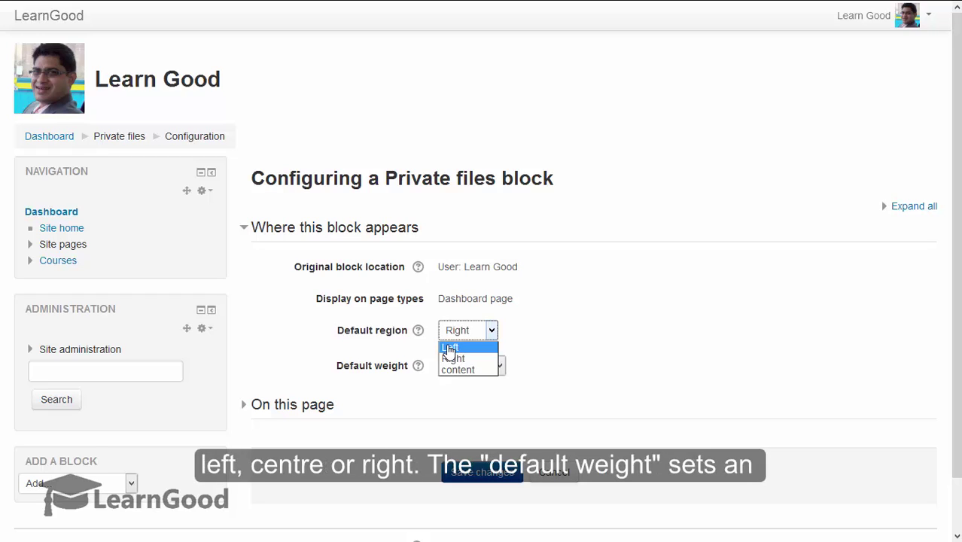
left_click(359, 371)
left_click(459, 368)
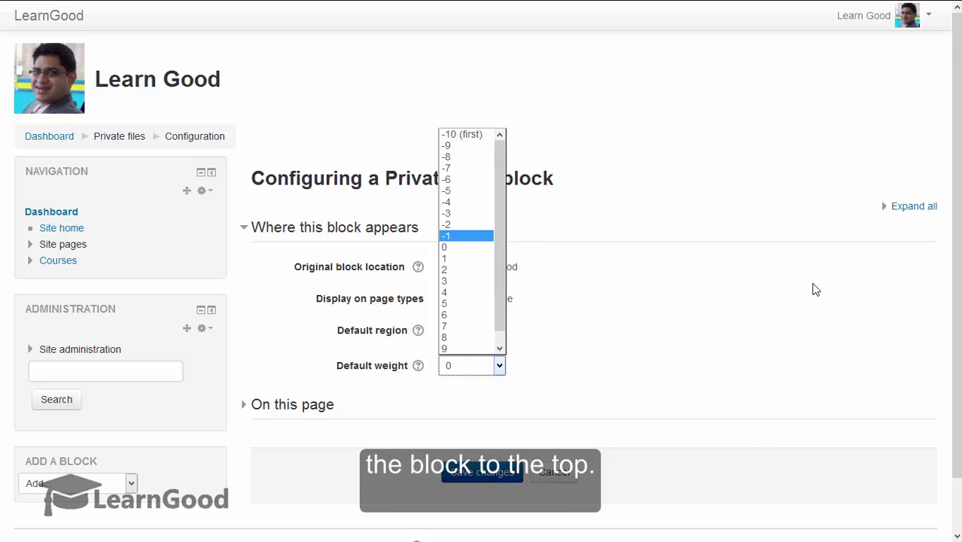
left_click(783, 296)
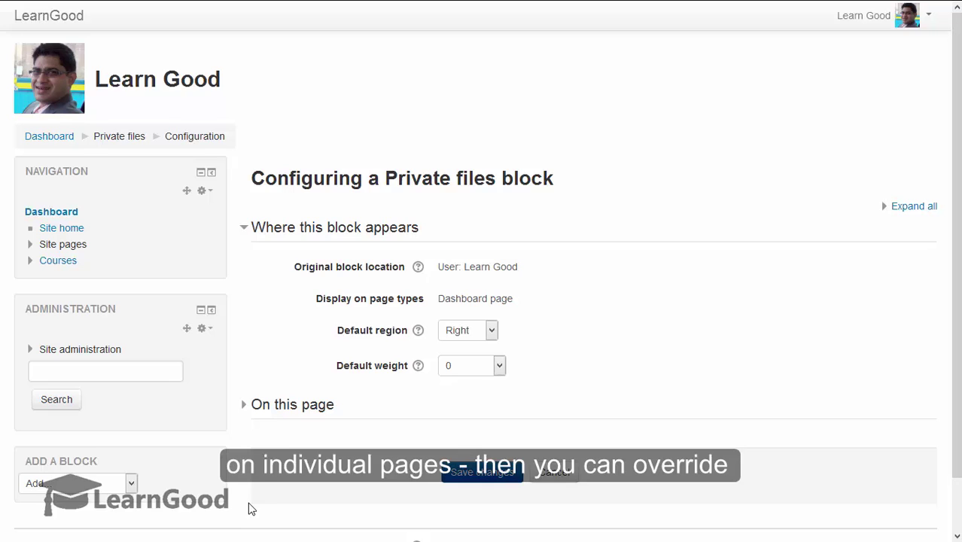
Step: Expand On this page, keep Visible set to Yes, and cancel without saving
left_click(309, 407)
scroll(638, 384, "down", 2)
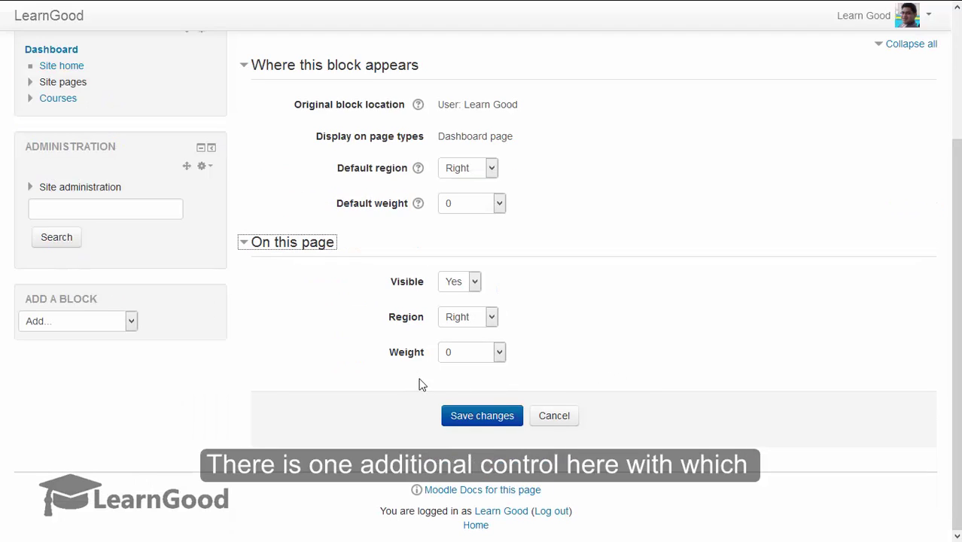
left_click(475, 282)
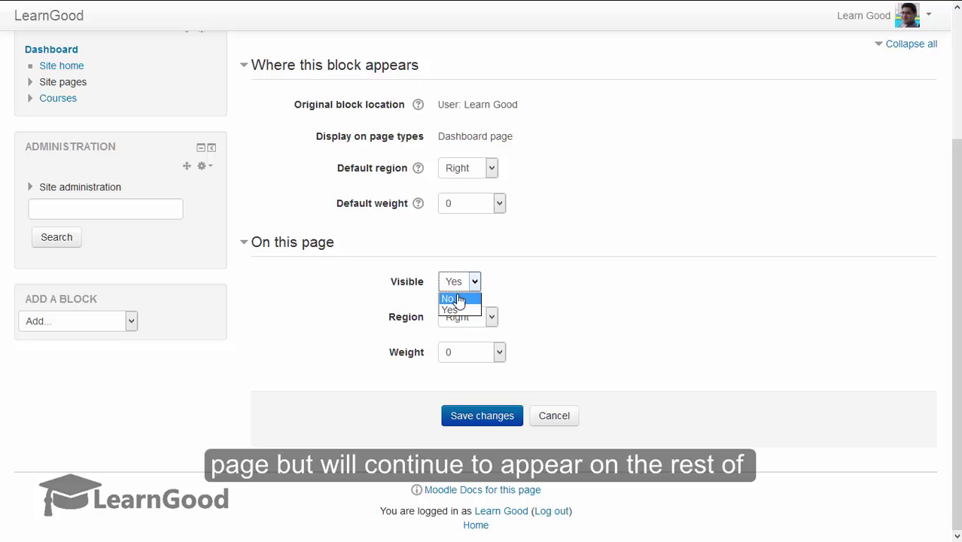
left_click(560, 287)
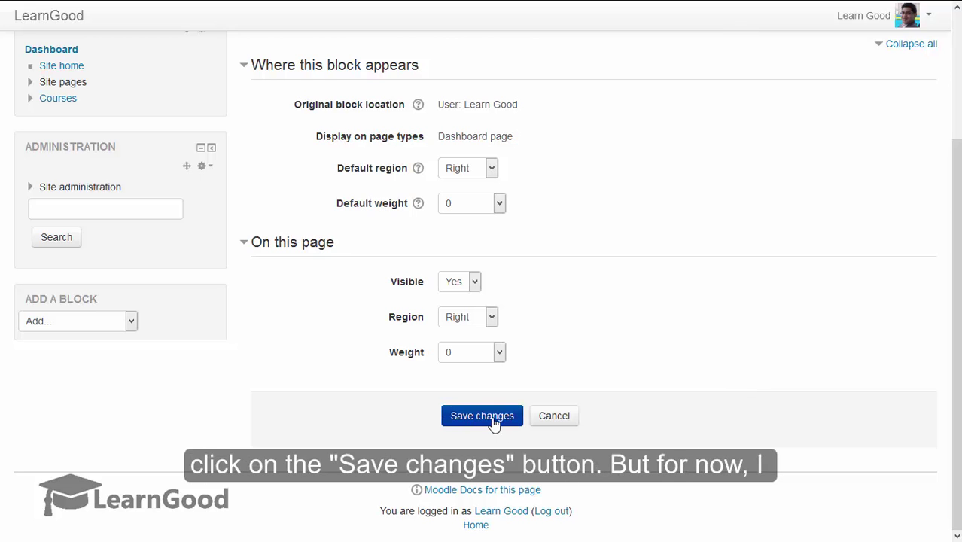
left_click(561, 423)
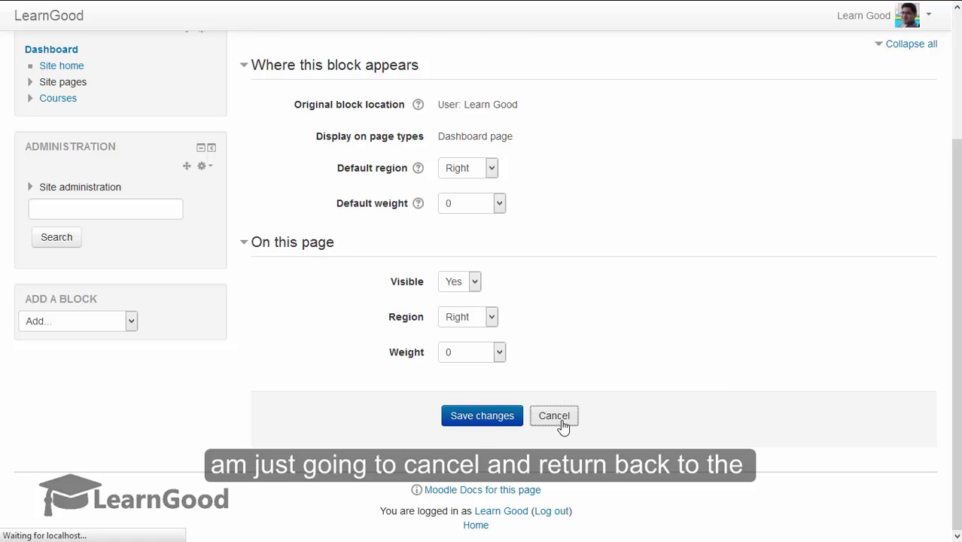